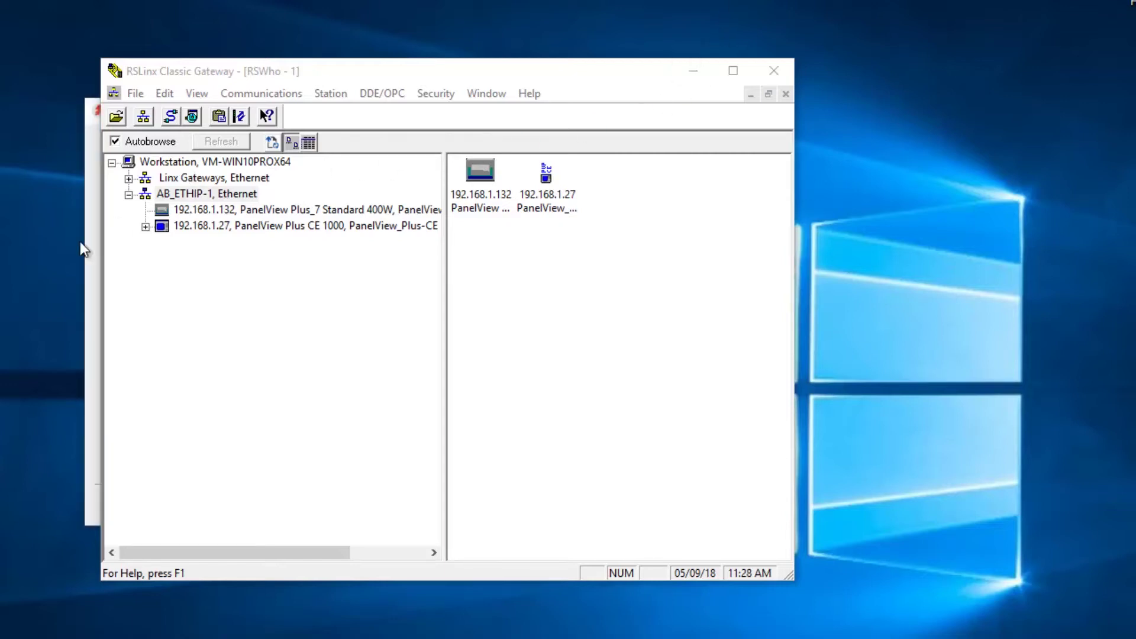
Browse AB_ETHIP-1 in RSWho to find both PanelView terminals, then minimize RSLinx Classic.
{"action": "left_click", "coordinate": [206, 194]}
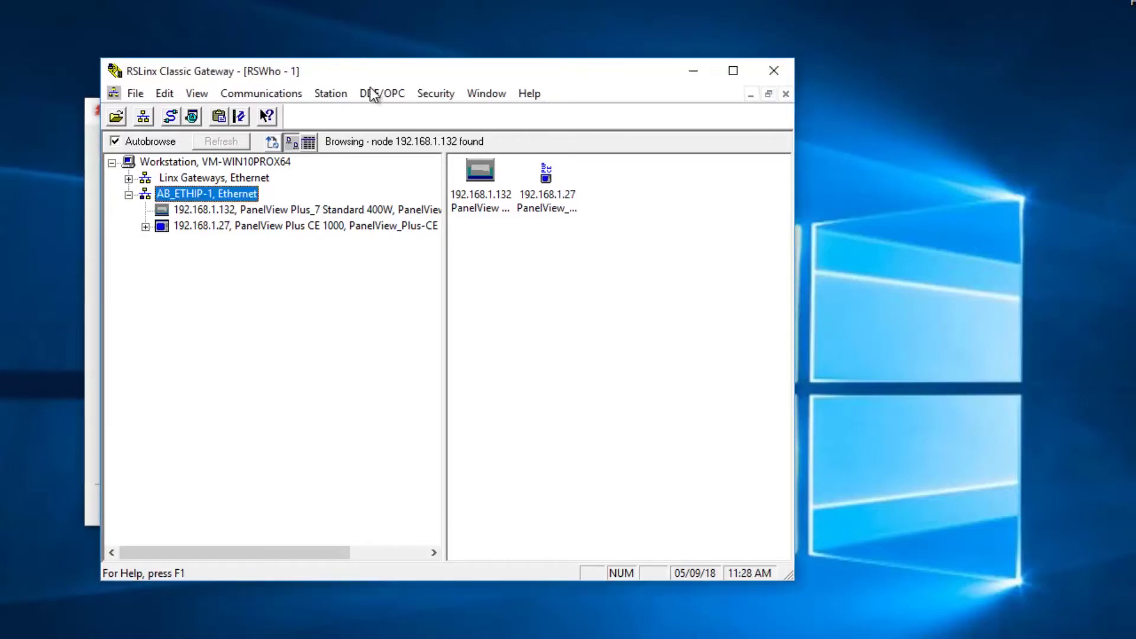
{"action": "left_click", "coordinate": [695, 72]}
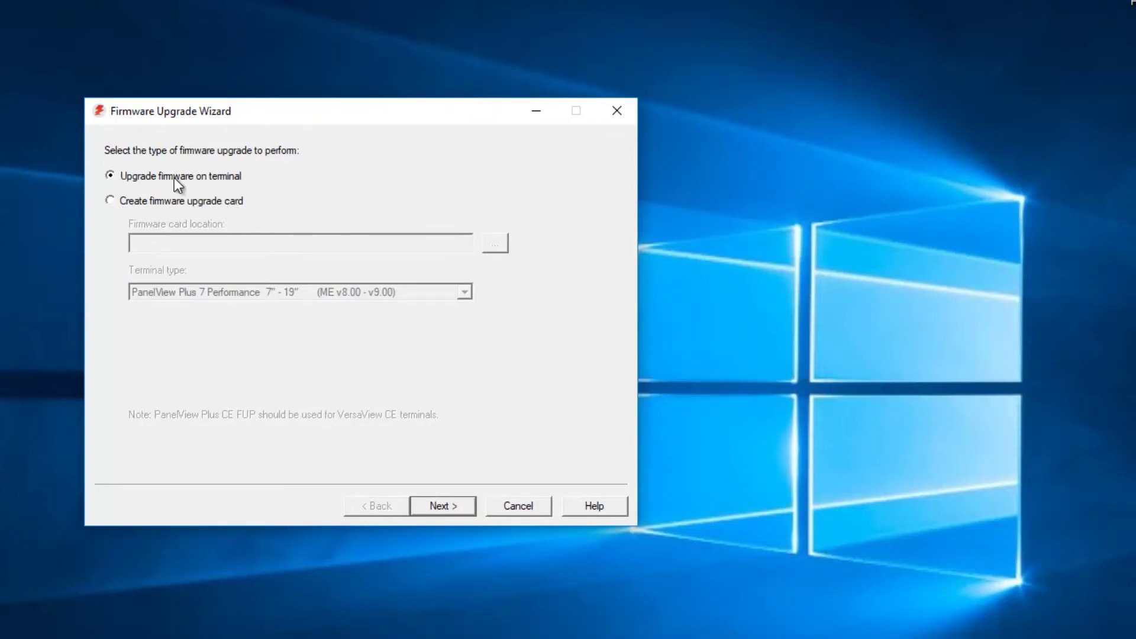
Keep 'Upgrade firmware on terminal', accept the MER backup warning, and keep the network connection.
{"action": "left_click", "coordinate": [456, 509]}
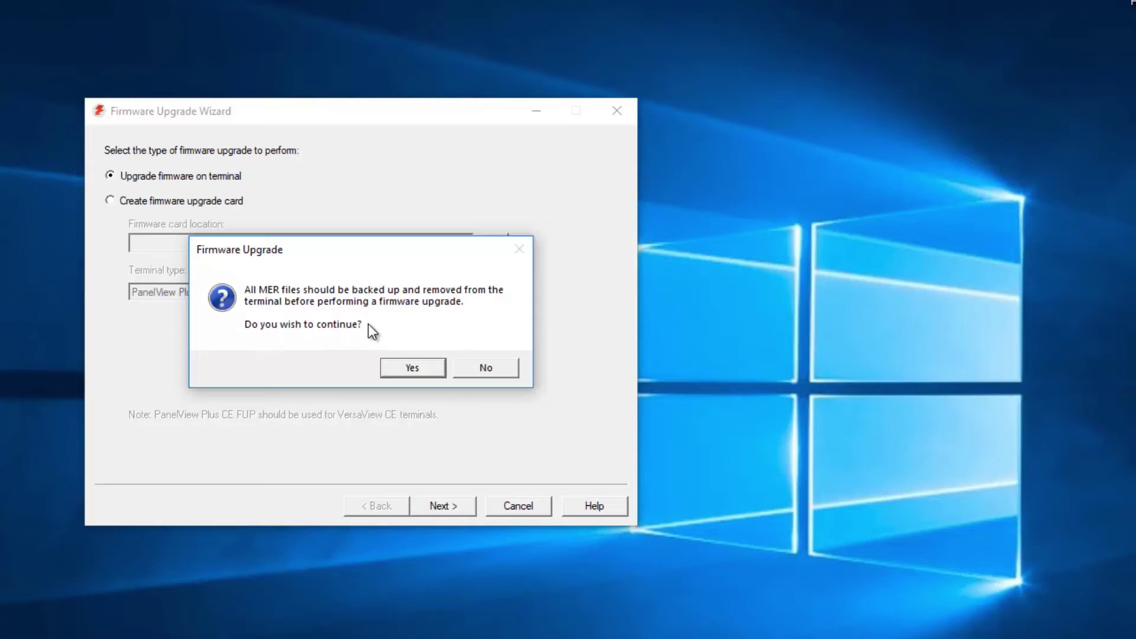
{"action": "left_click", "coordinate": [403, 369]}
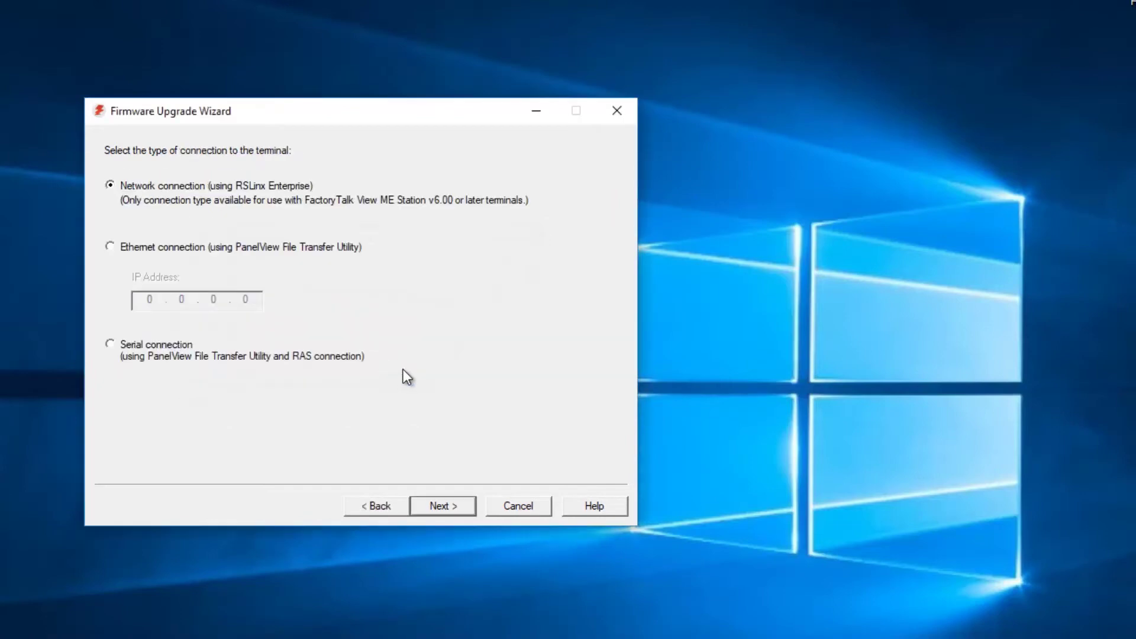
{"action": "left_click", "coordinate": [443, 505]}
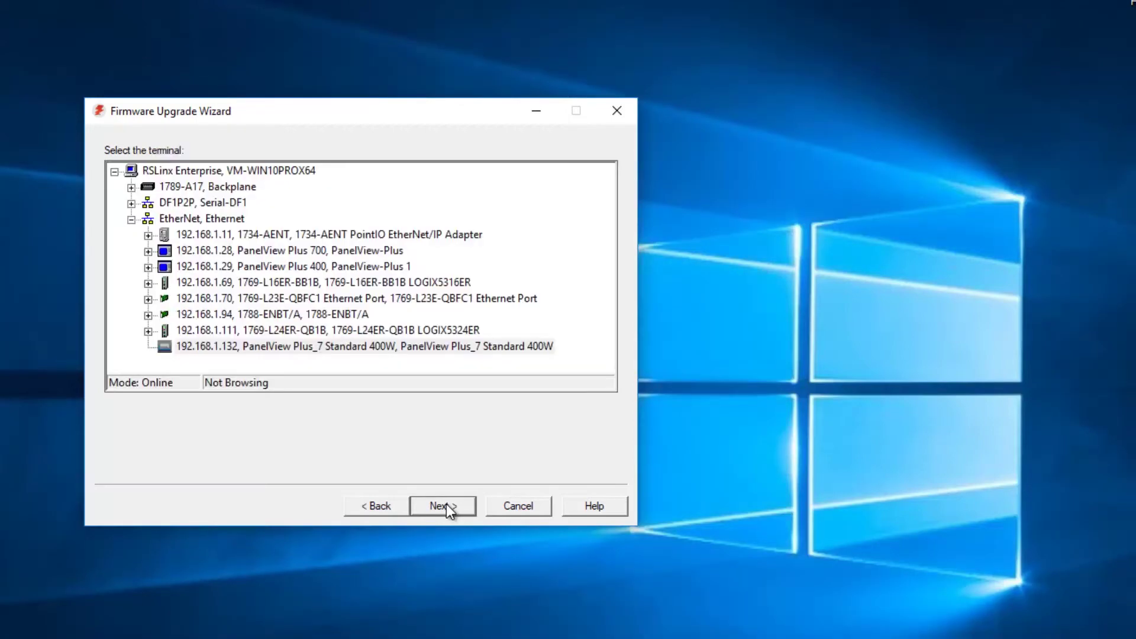
Select the PanelView Plus_7 at 192.168.1.132 and keep 9.00-20170915 as the upgrade version.
{"action": "left_click", "coordinate": [181, 219]}
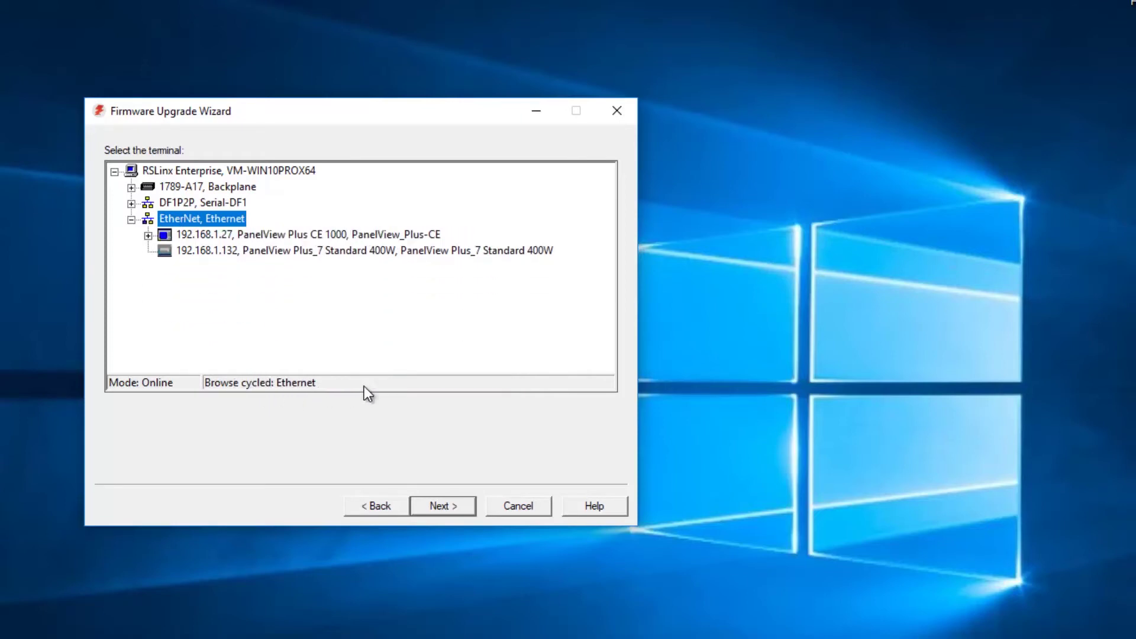
{"action": "left_click", "coordinate": [281, 251]}
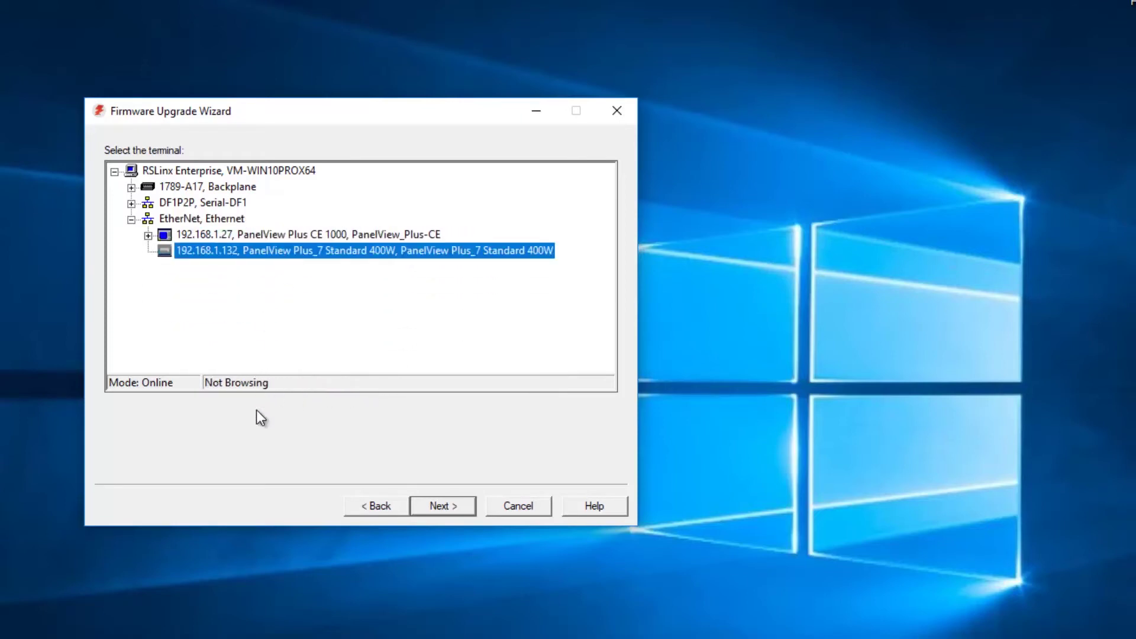
{"action": "left_click", "coordinate": [441, 506]}
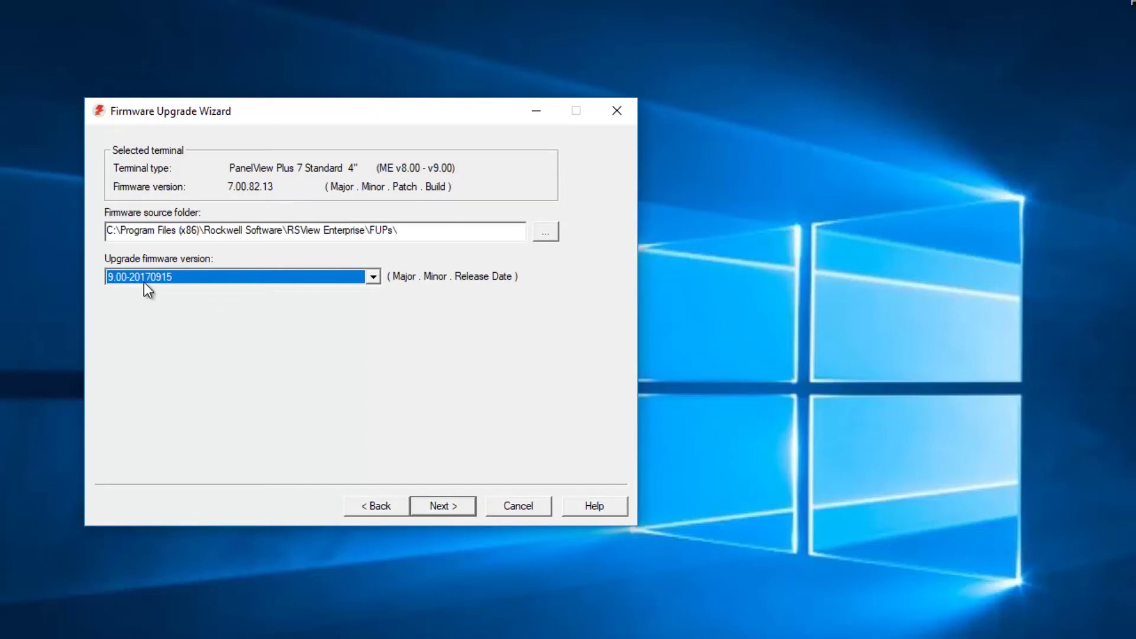
{"action": "left_click", "coordinate": [375, 279]}
{"action": "left_click", "coordinate": [373, 279]}
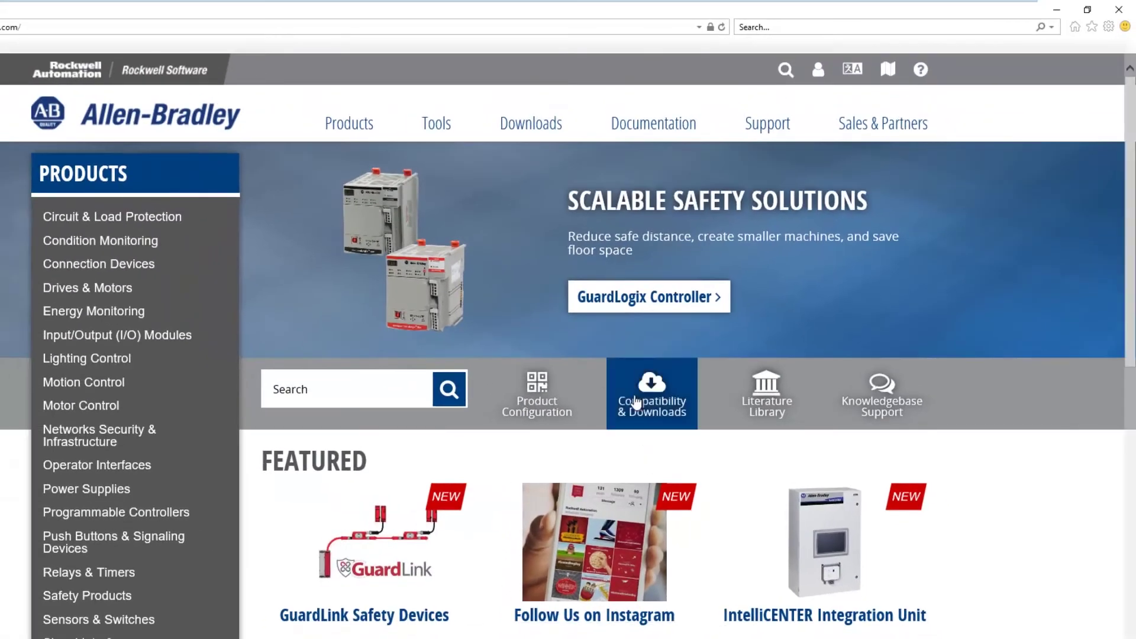
Search PCDC for 'panelview plus 7' and list the PanelView Plus 7 Standard firmware downloads.
{"action": "left_click", "coordinate": [636, 401]}
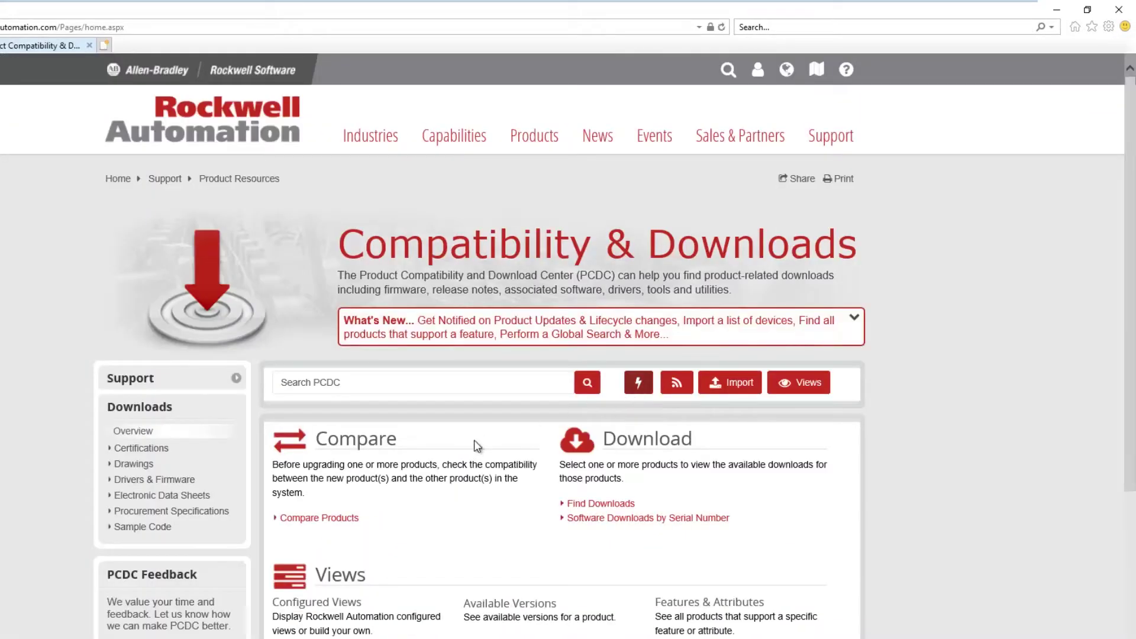
{"action": "left_click", "coordinate": [408, 384]}
{"action": "type", "text": "pa"}
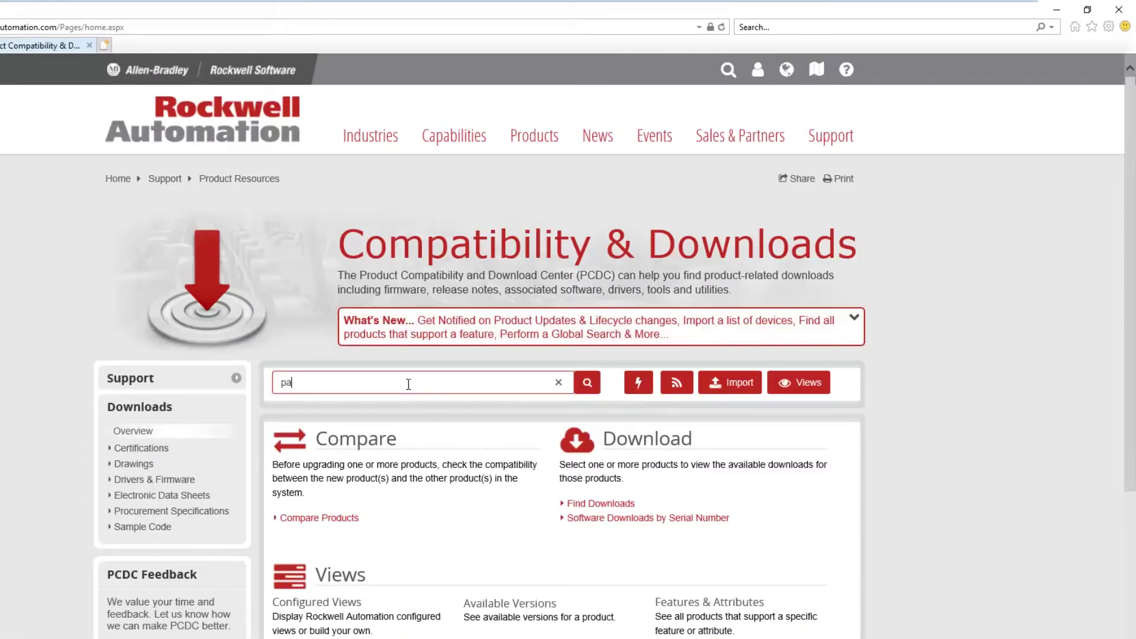
{"action": "type", "text": "nelview plus 7"}
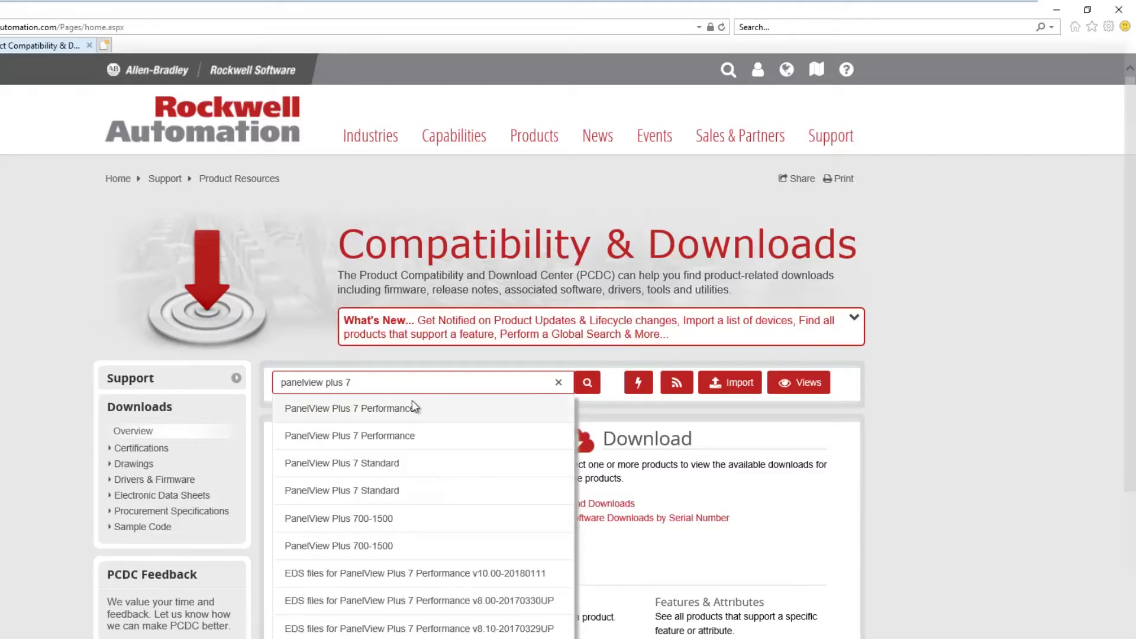
{"action": "left_click", "coordinate": [394, 465]}
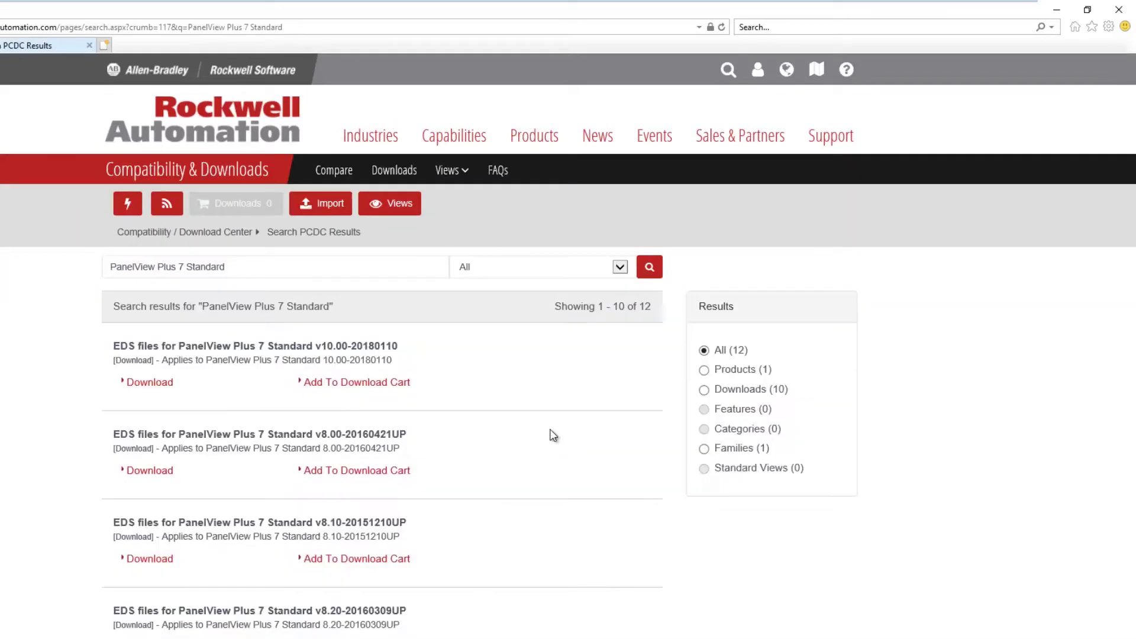
{"action": "left_click", "coordinate": [704, 369]}
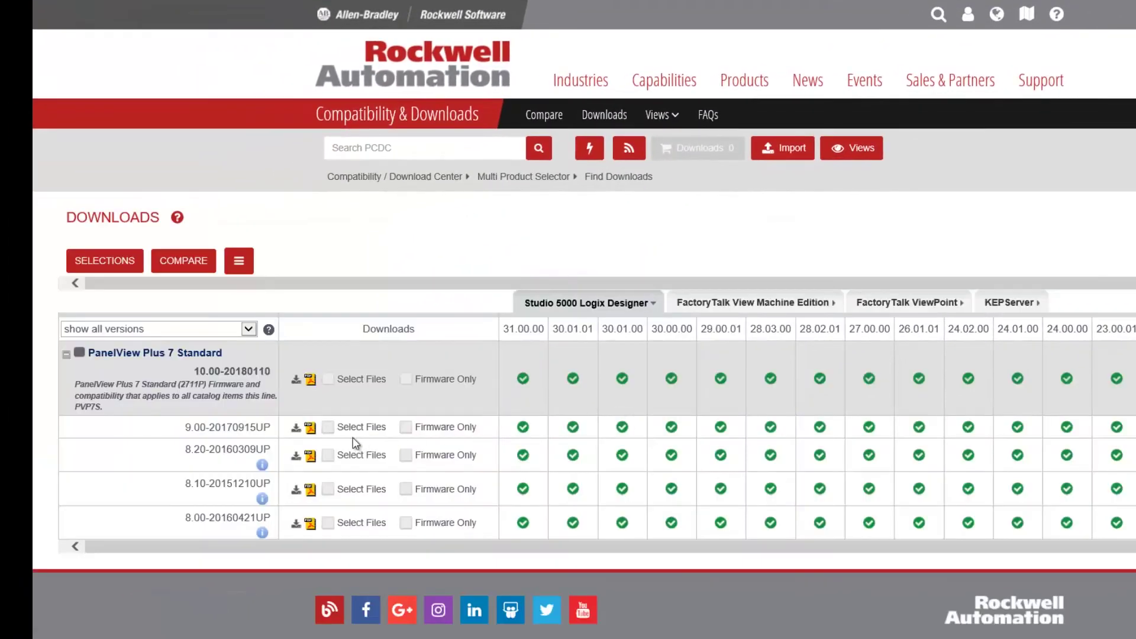
Select the 9.00-20170915UP firmware file, accept the licence agreement, and request the direct download.
{"action": "left_click", "coordinate": [296, 428]}
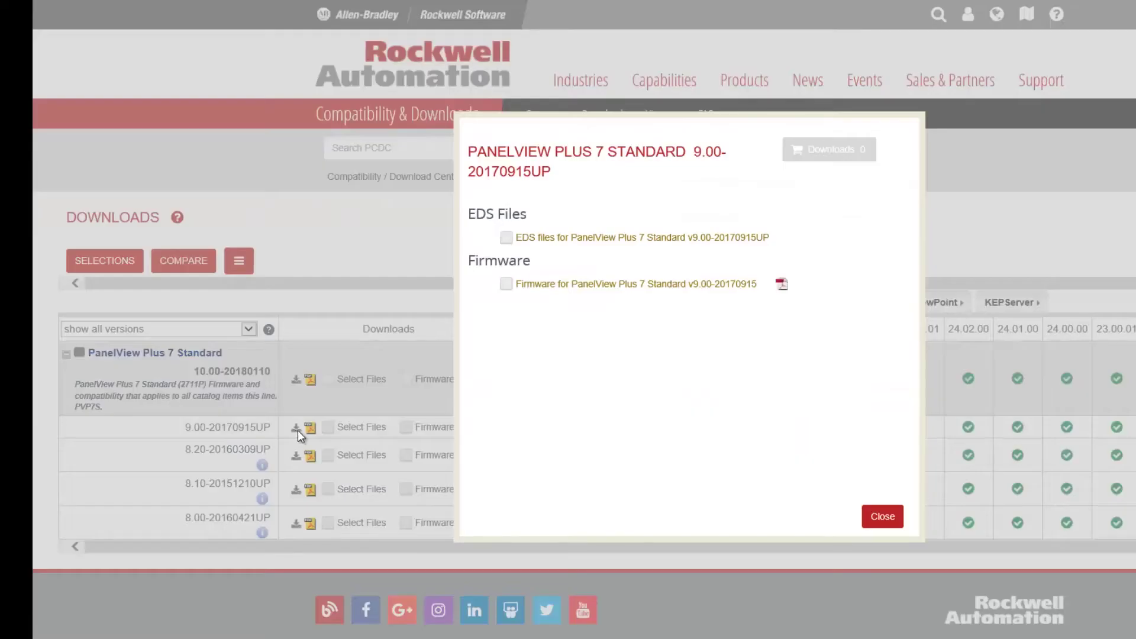
{"action": "left_click", "coordinate": [592, 284]}
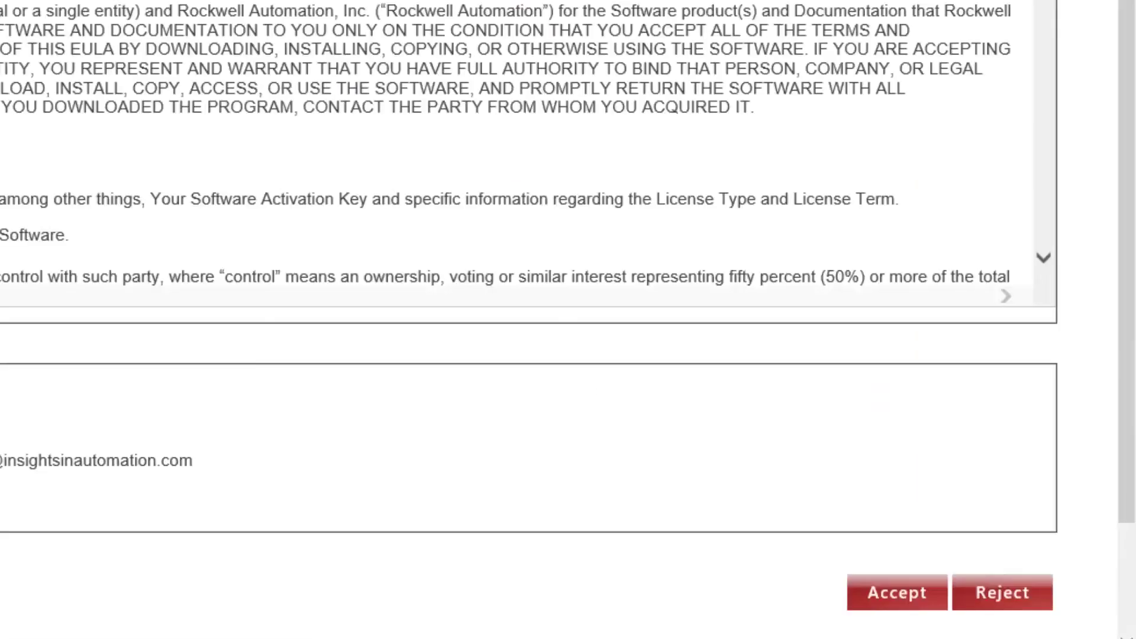
{"action": "left_click", "coordinate": [851, 593]}
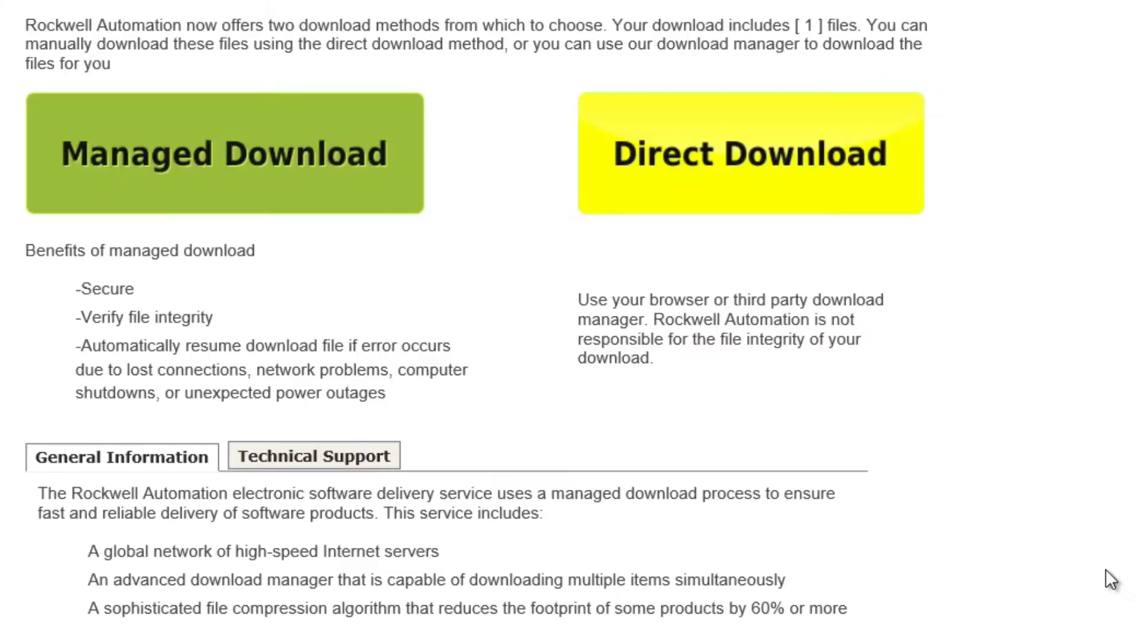
{"action": "left_click", "coordinate": [775, 201]}
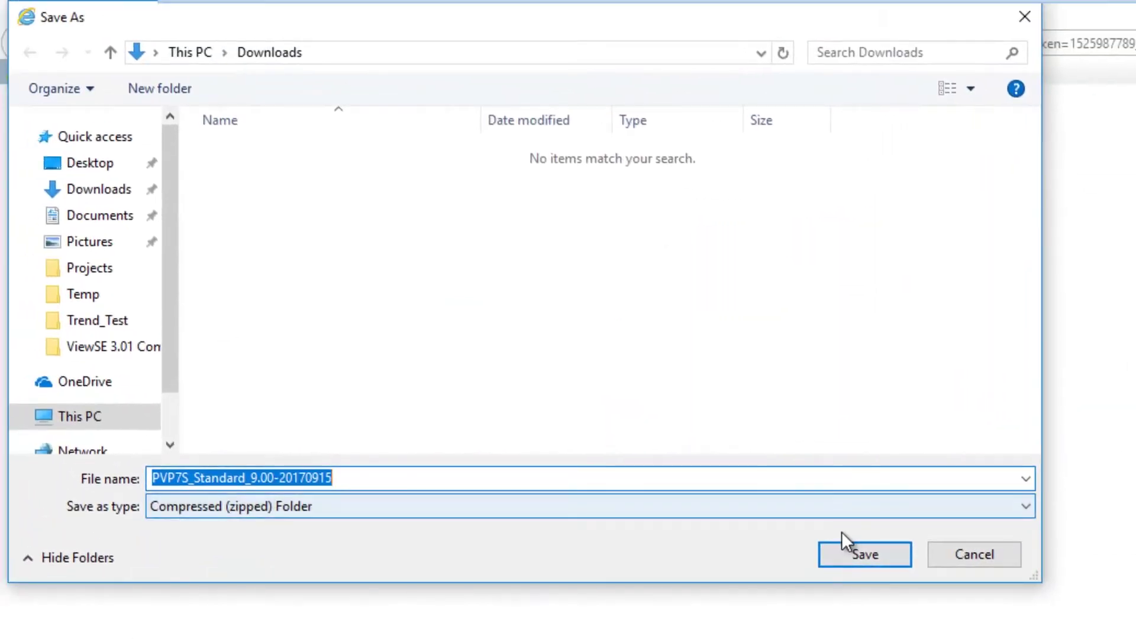
Save the PVP7S_Standard_9.00-20170915 zip file to the Desktop.
{"action": "left_click", "coordinate": [90, 166]}
{"action": "left_click", "coordinate": [855, 560]}
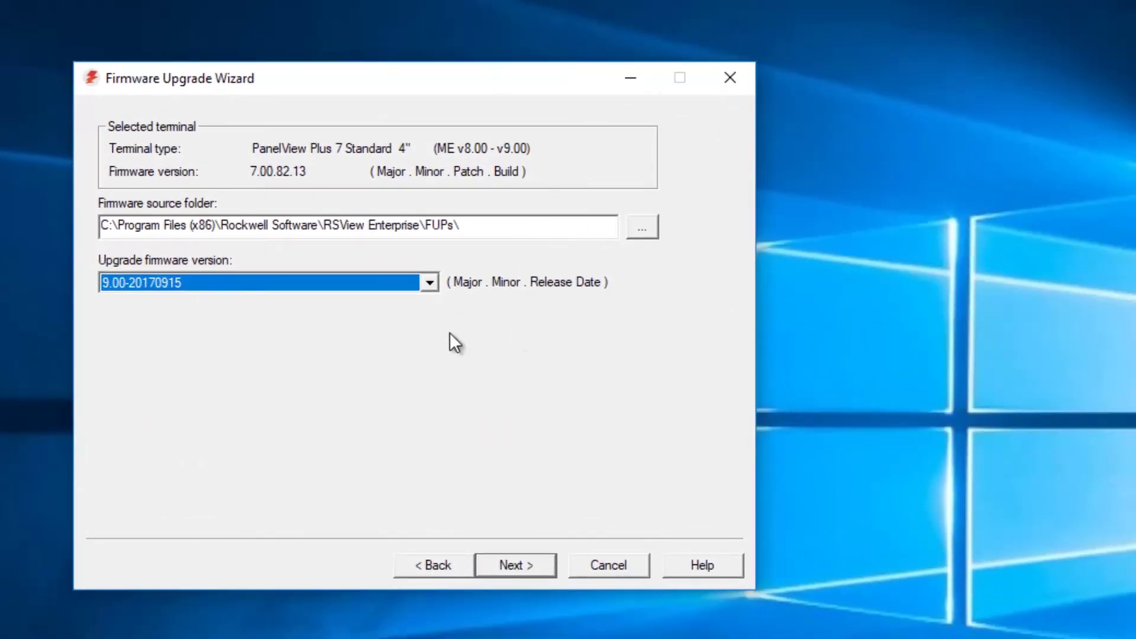
Continue with version 9.00-20170915, include no KEPServer drivers, and finish the wizard summary.
{"action": "left_click", "coordinate": [530, 565]}
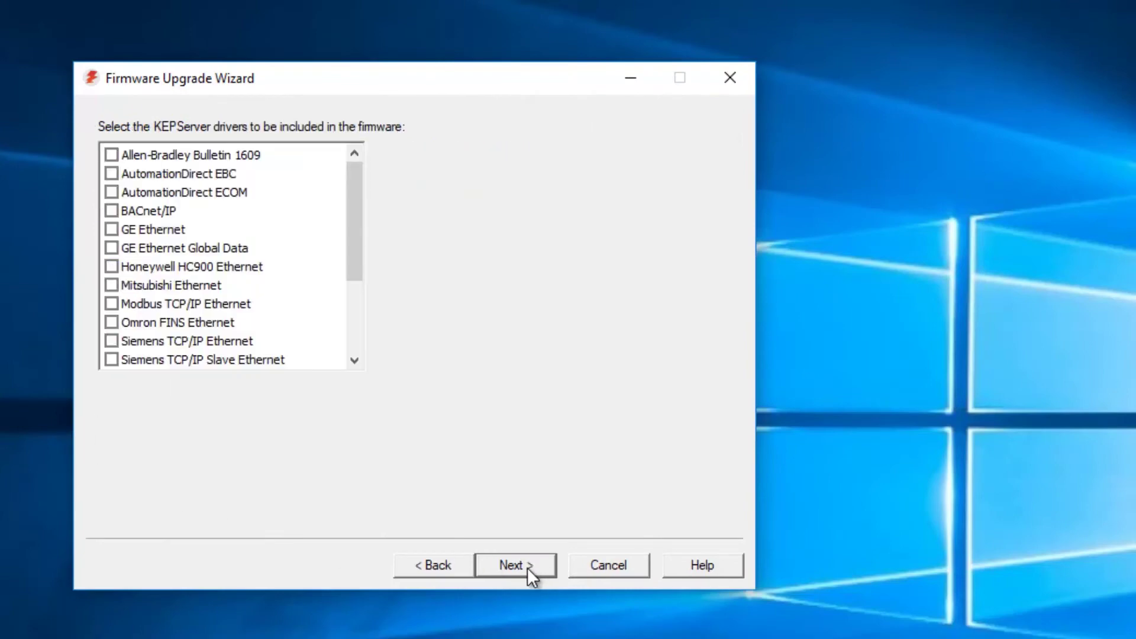
{"action": "left_click_drag", "start_coordinate": [358, 211], "coordinate": [367, 318]}
{"action": "left_click", "coordinate": [516, 568]}
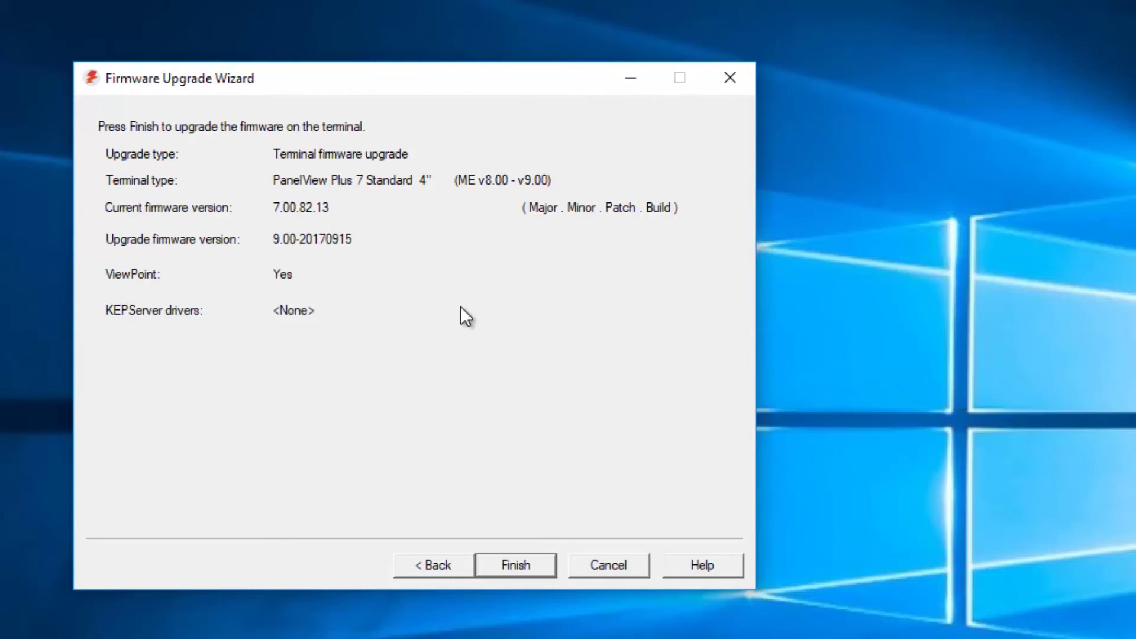
{"action": "left_click", "coordinate": [514, 566]}
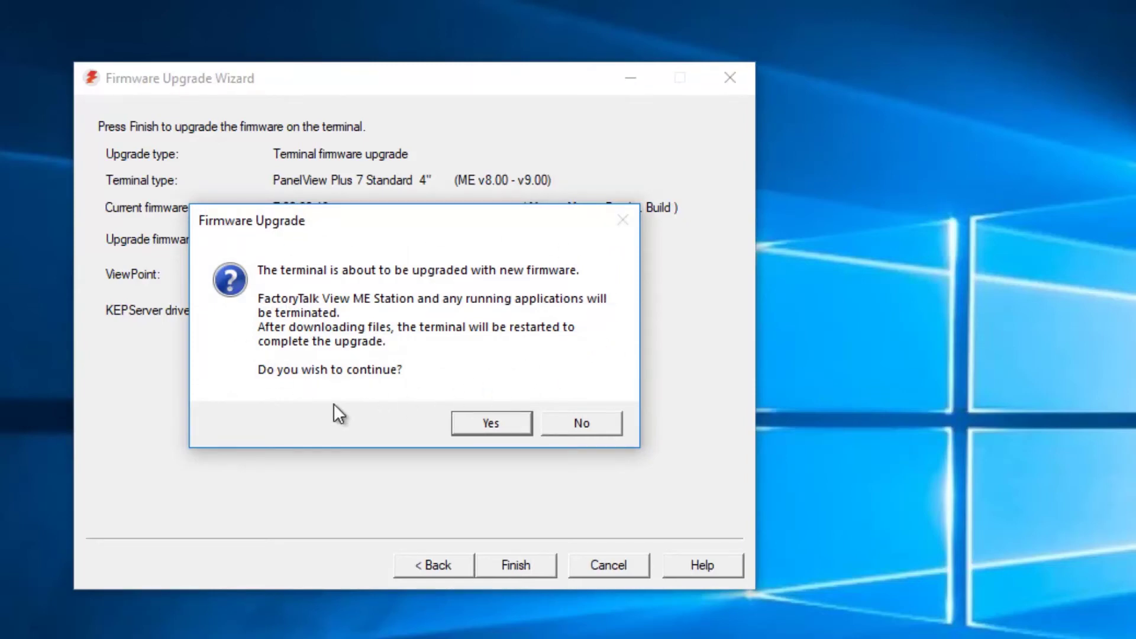
Confirm the firmware upgrade and let the upgrade files download to the terminal.
{"action": "left_click", "coordinate": [485, 428]}
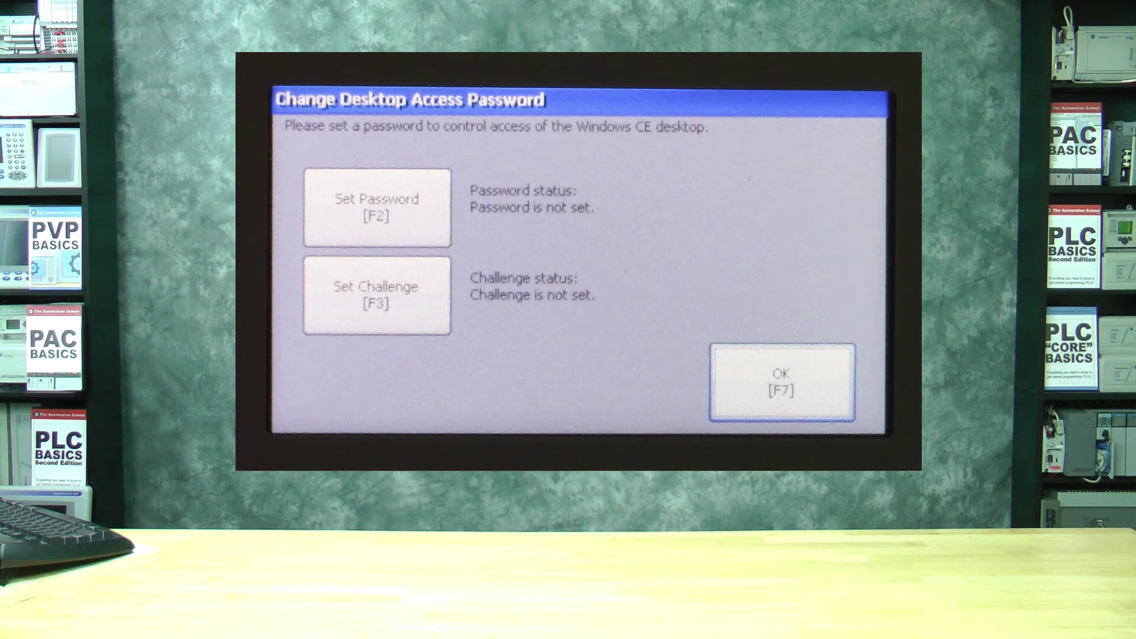
Try continuing without a desktop password, dismiss the refusal, and open the Set Password screen.
{"action": "left_click", "coordinate": [769, 393]}
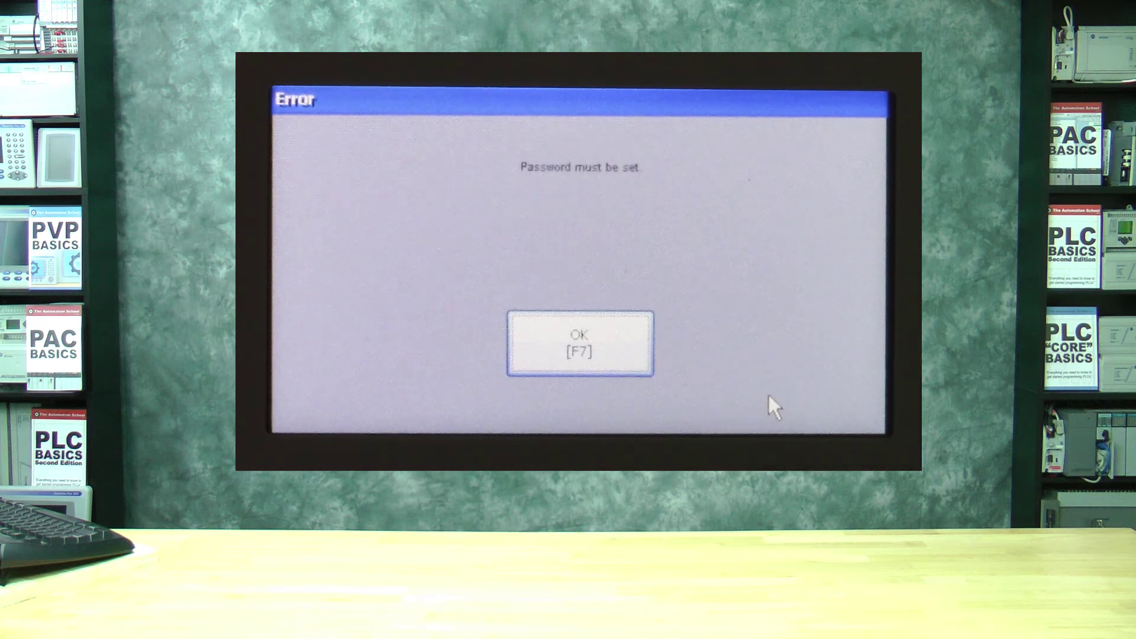
{"action": "left_click", "coordinate": [572, 362]}
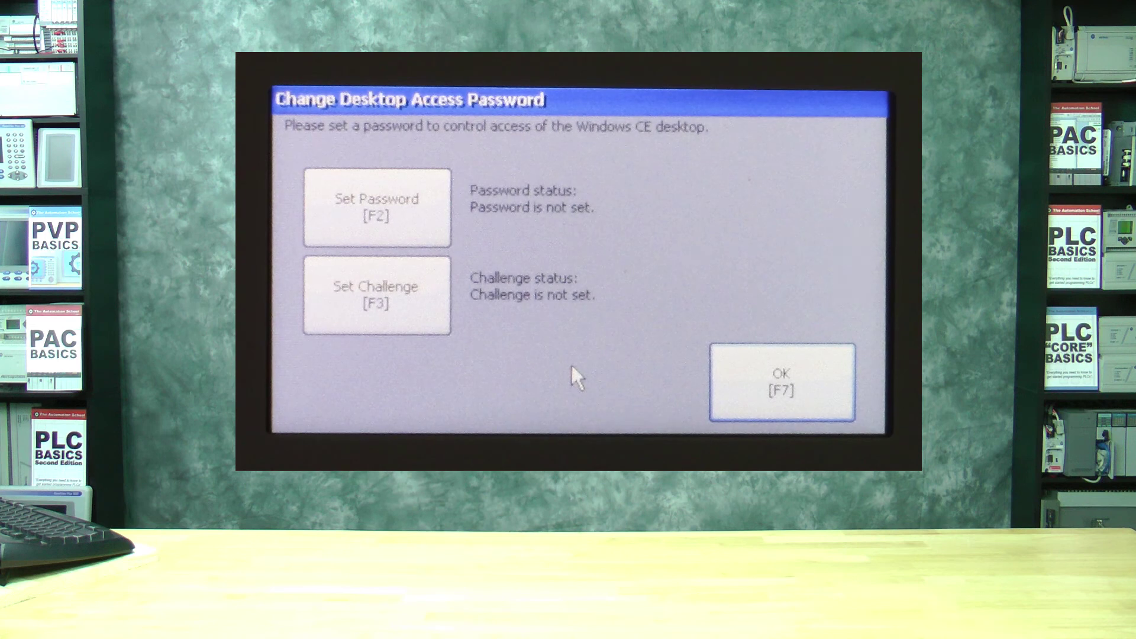
{"action": "left_click", "coordinate": [393, 199]}
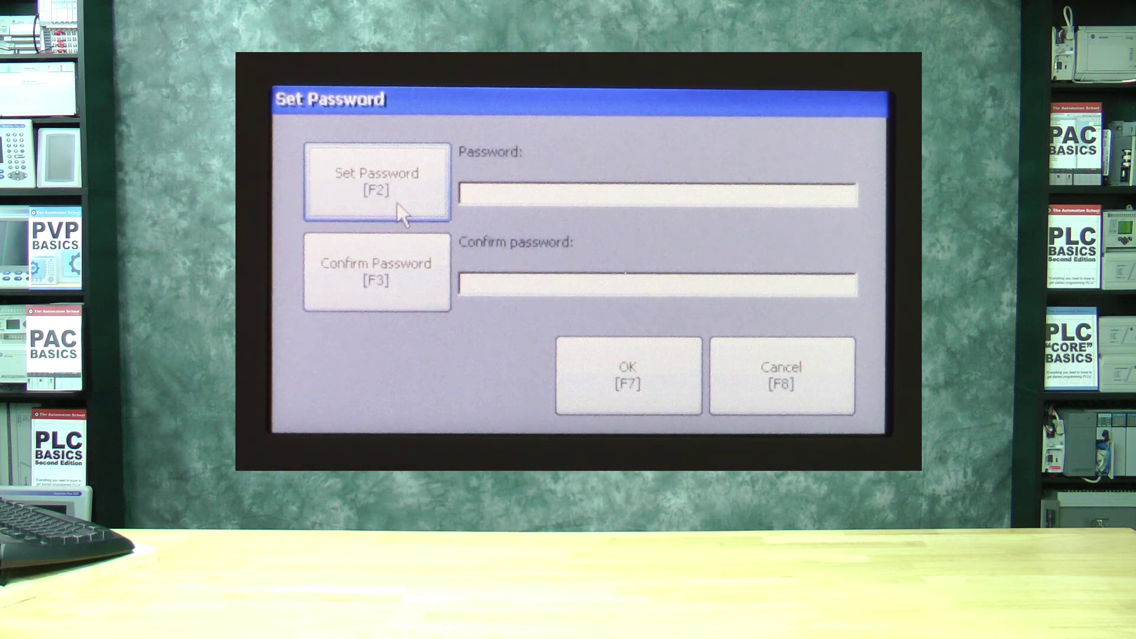
Enter and confirm a two-character desktop password, then submit it, triggering the requirements error.
{"action": "left_click", "coordinate": [398, 206]}
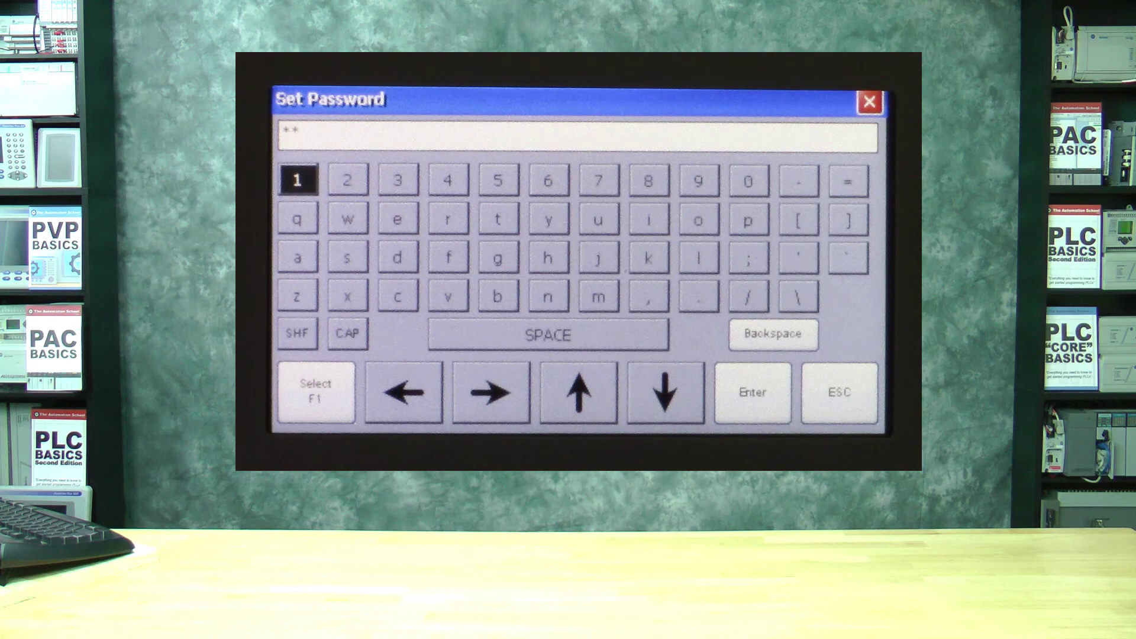
{"action": "key", "text": "Return"}
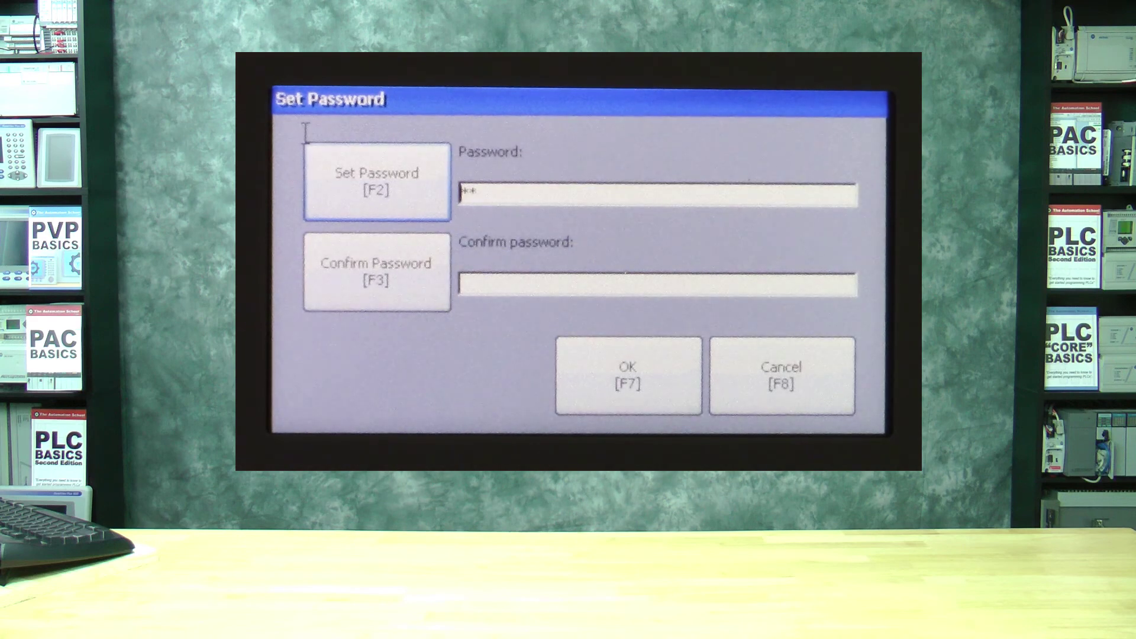
{"action": "key", "text": "F3"}
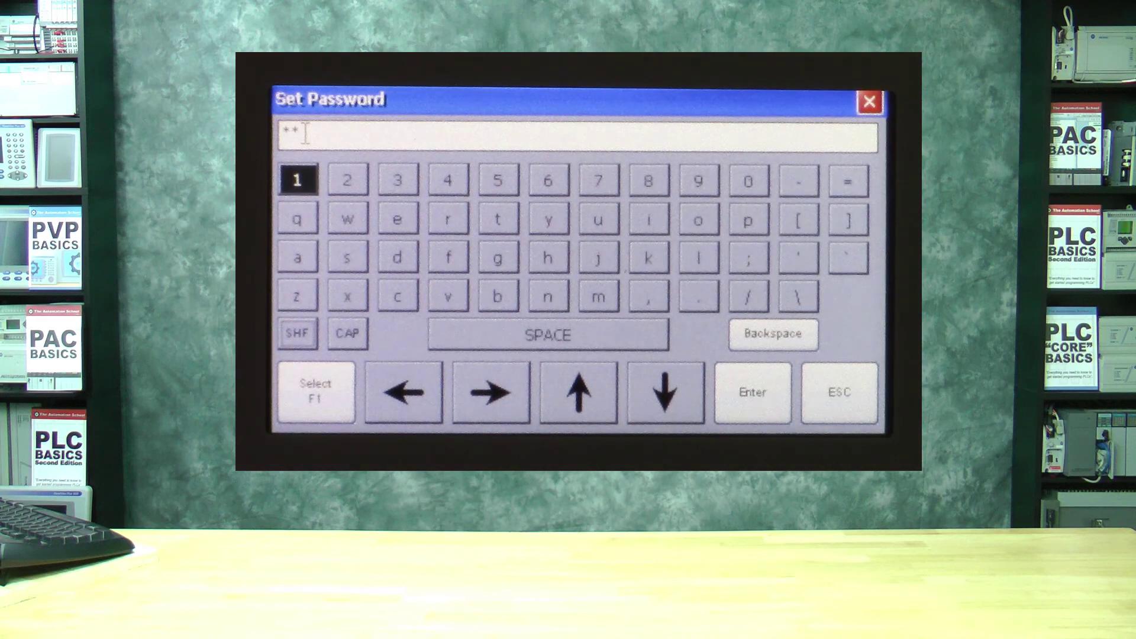
{"action": "key", "text": "Return"}
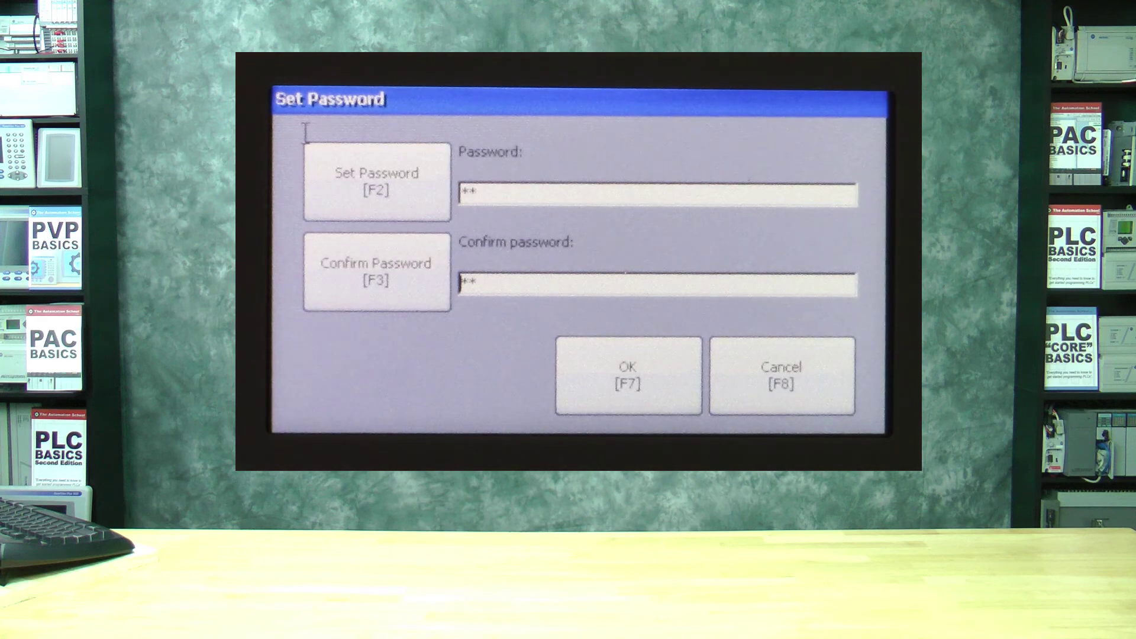
{"action": "key", "text": "F7"}
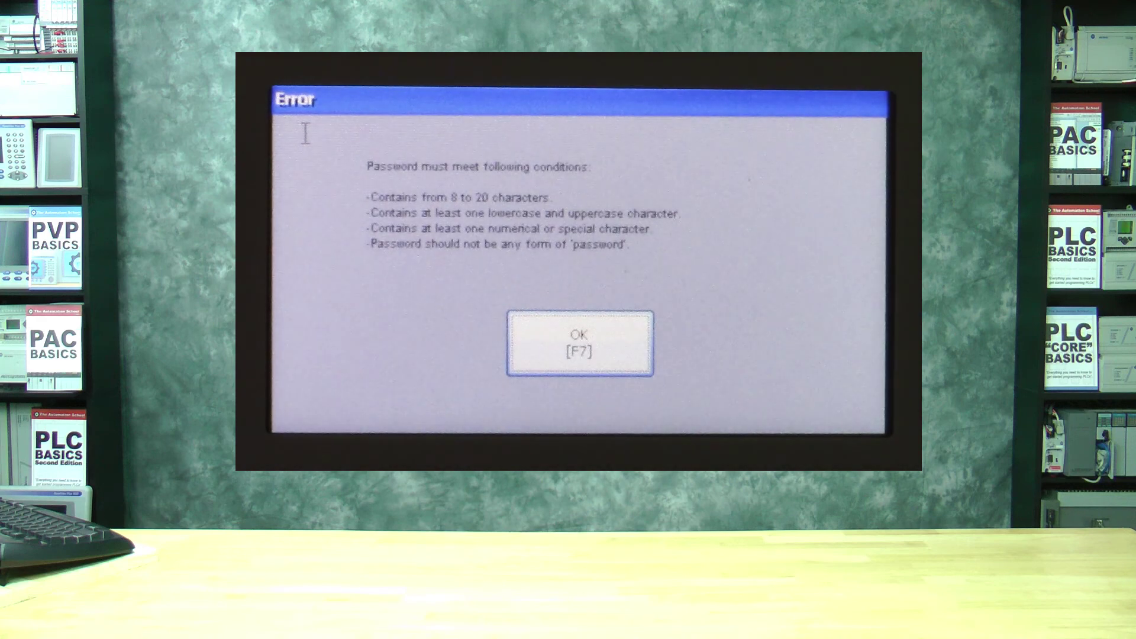